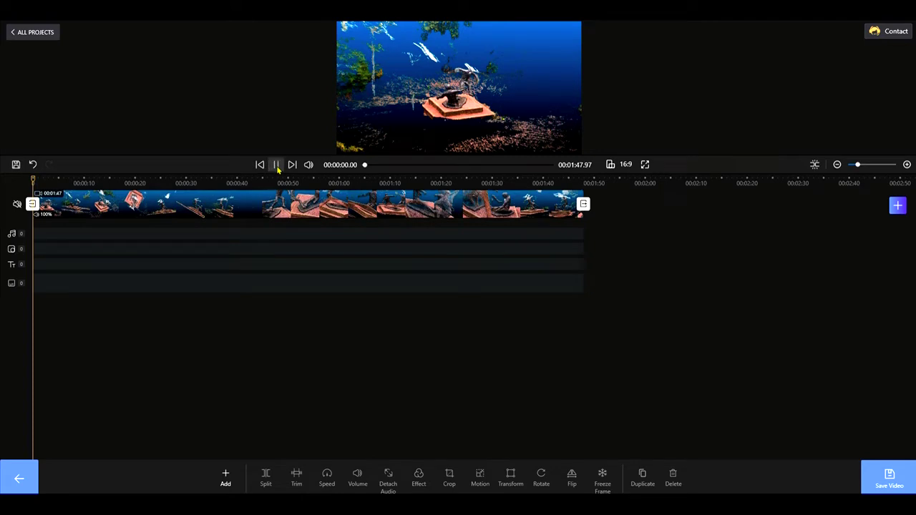
Pause the statue video and scrub through it between the start and about 33 seconds
click(193, 183)
drag(192, 183, 82, 183)
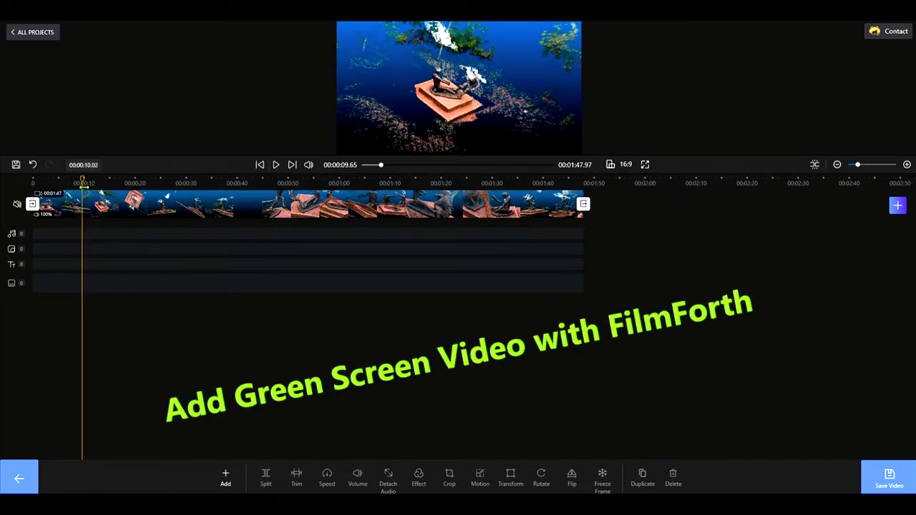
drag(83, 183, 206, 193)
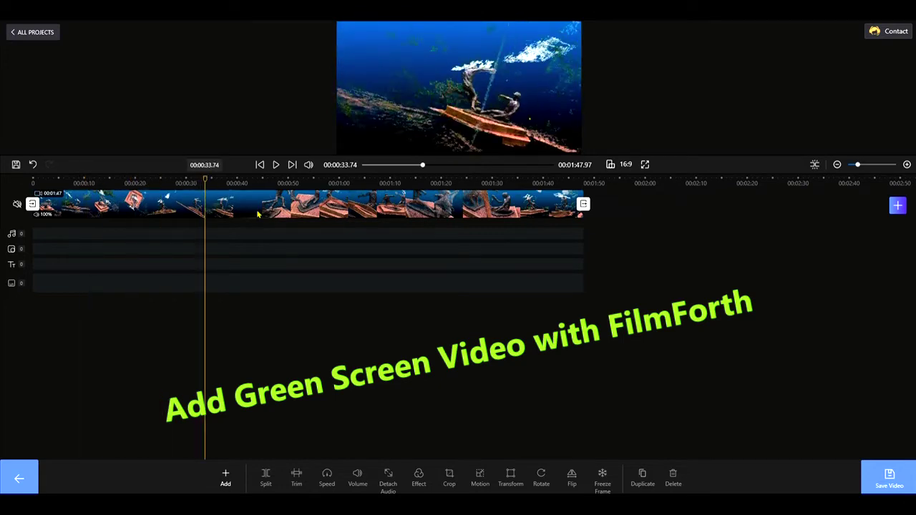
click(307, 205)
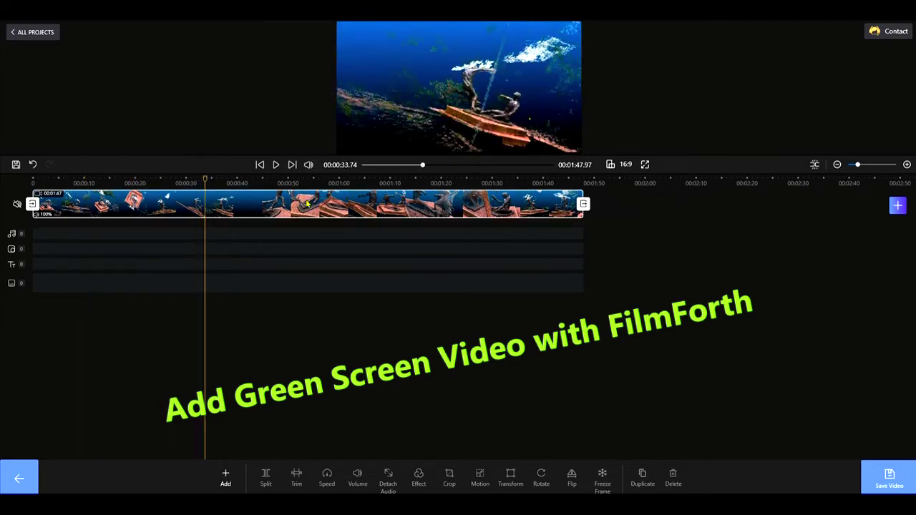
drag(205, 184, 130, 183)
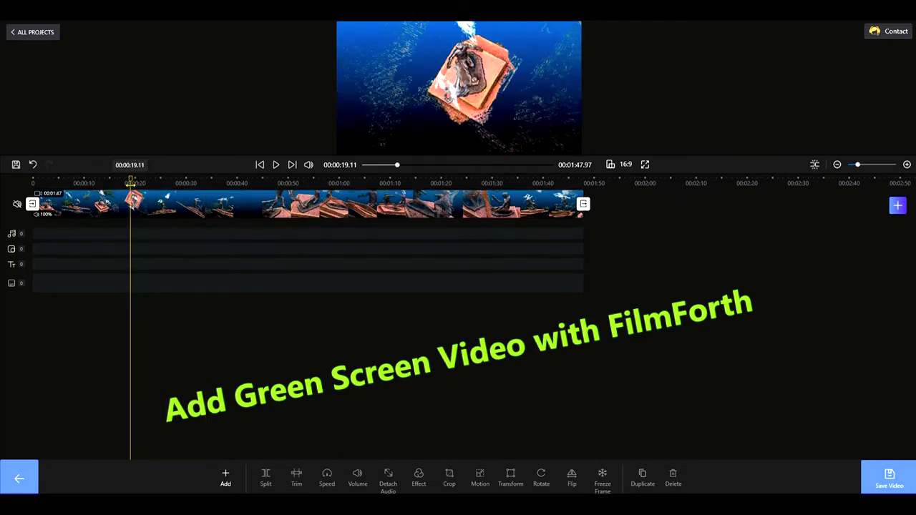
drag(131, 184, 30, 192)
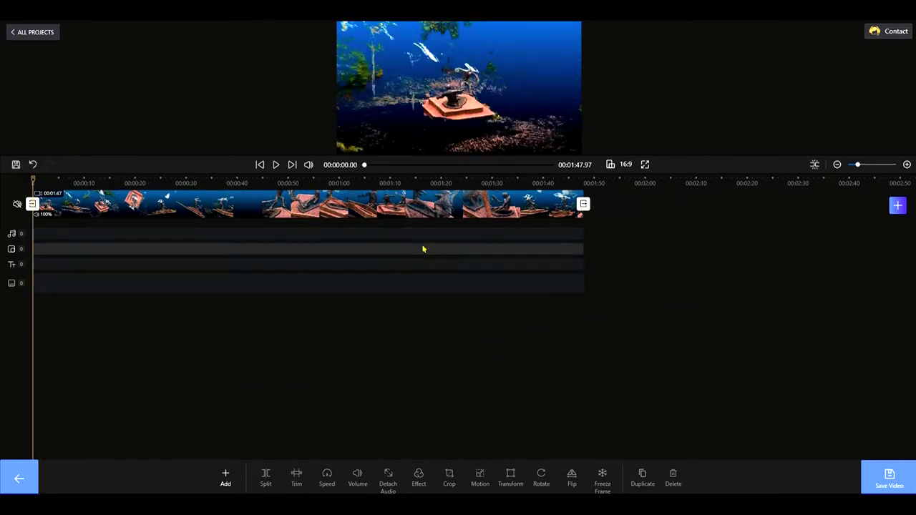
Play the statue video to about 45 seconds, then scrub back through it
click(418, 208)
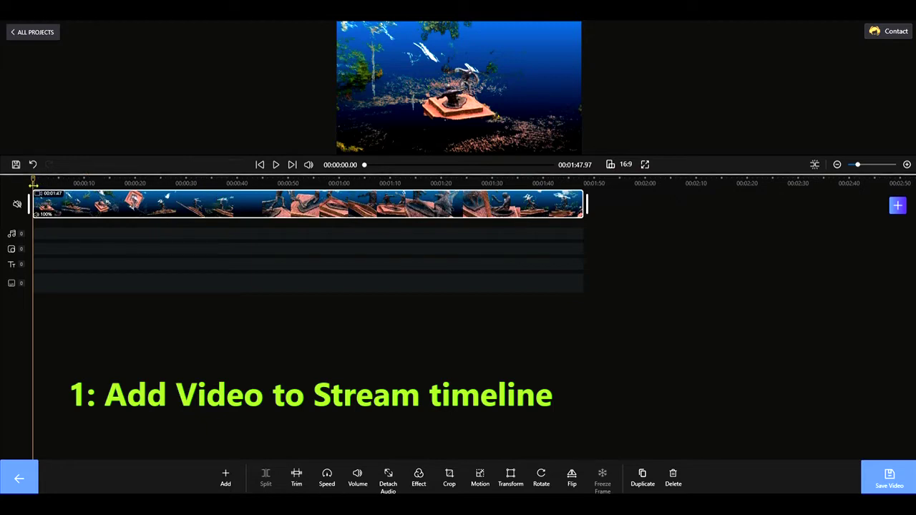
click(276, 164)
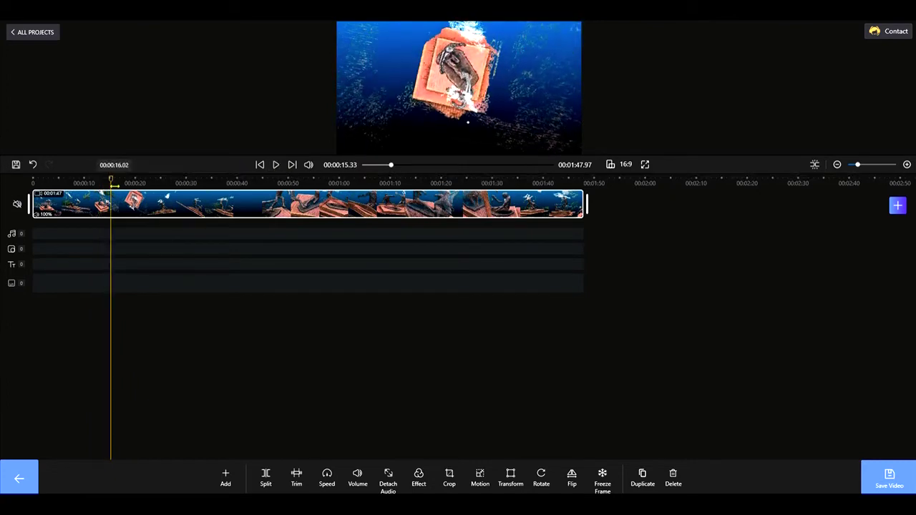
click(262, 199)
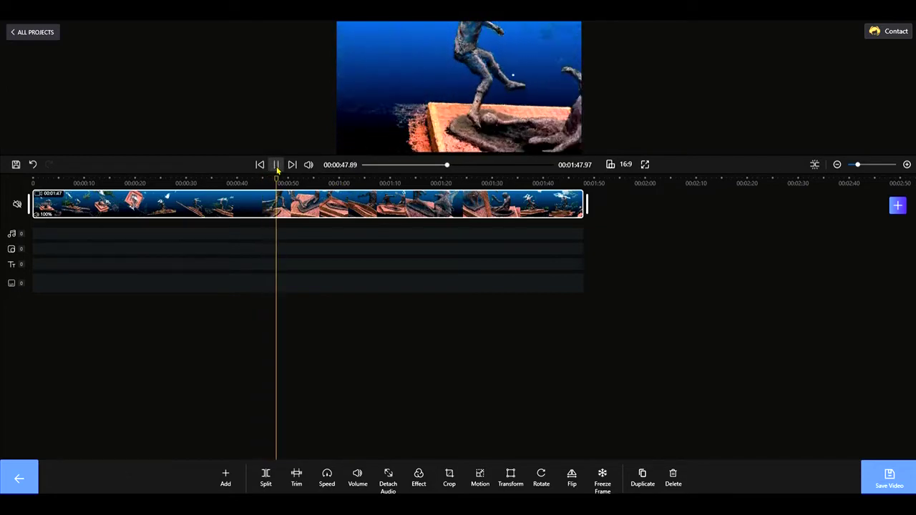
click(276, 166)
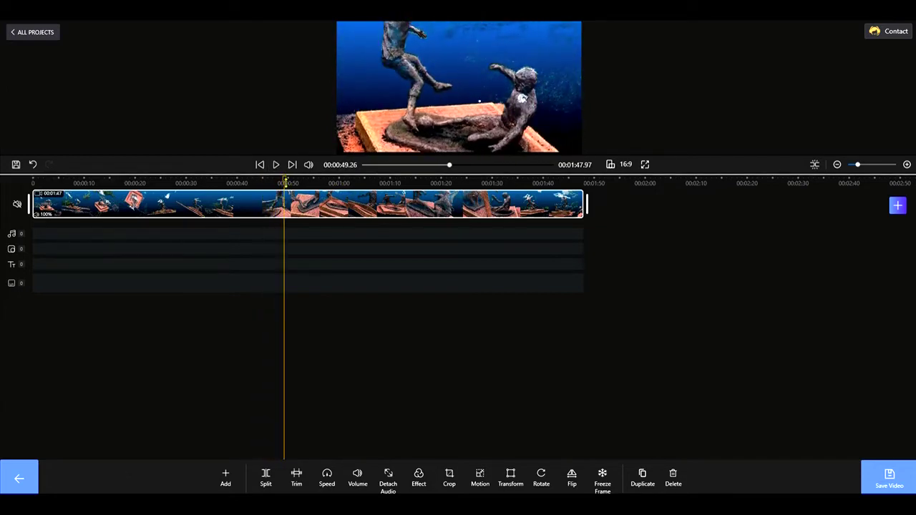
drag(281, 179, 93, 203)
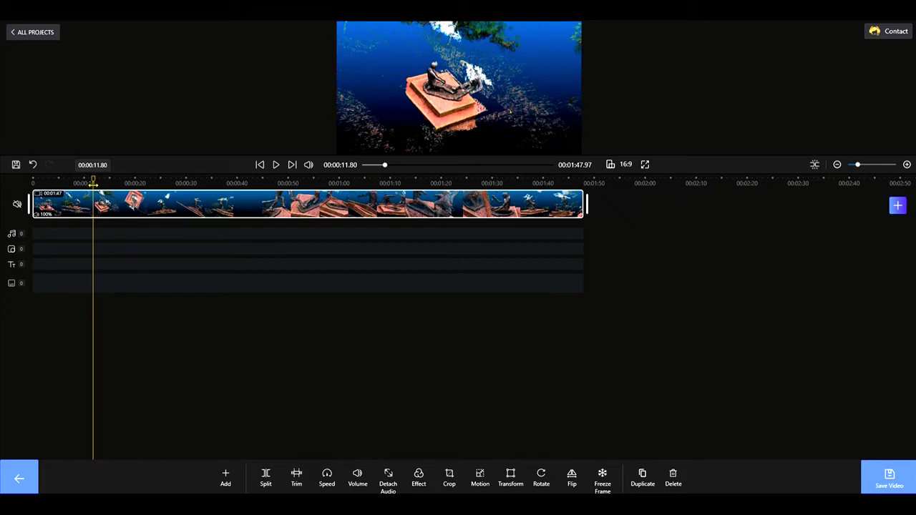
drag(93, 185, 193, 184)
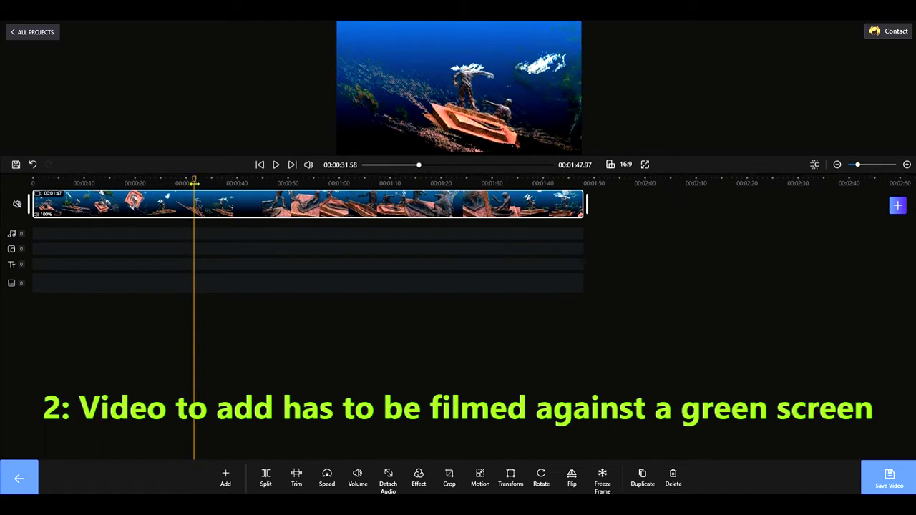
drag(194, 179, 33, 178)
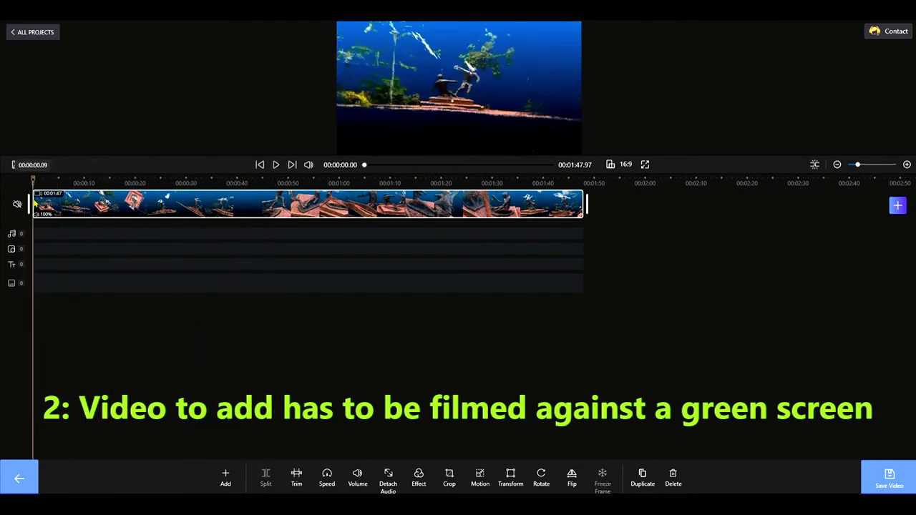
Open the picture-in-picture track's options for adding an overlay item
click(11, 250)
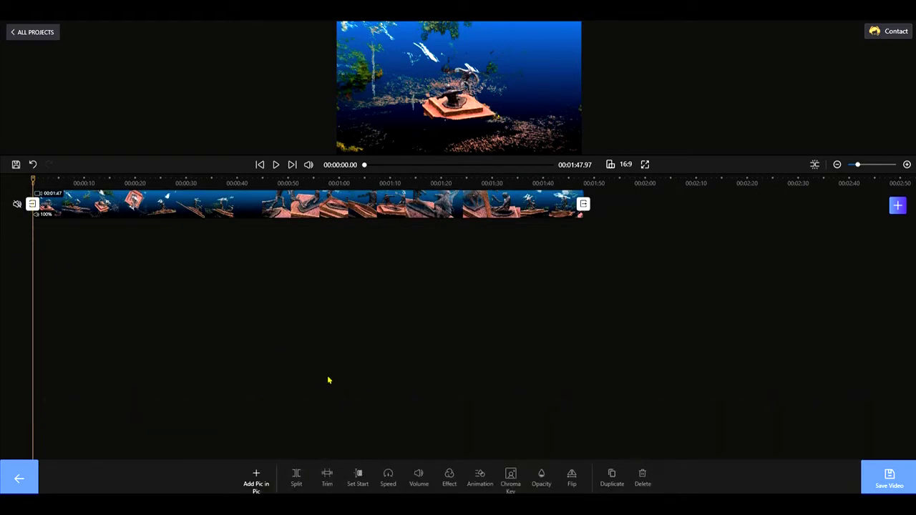
click(18, 477)
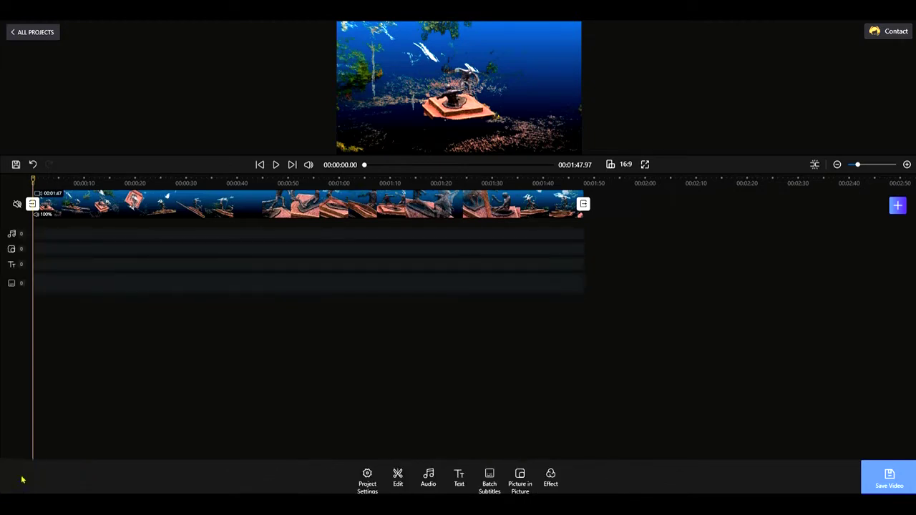
click(88, 213)
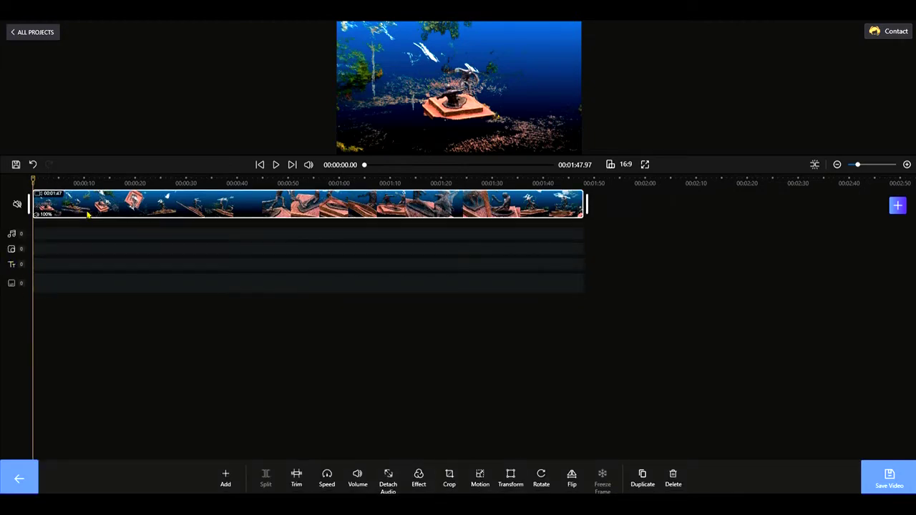
click(12, 251)
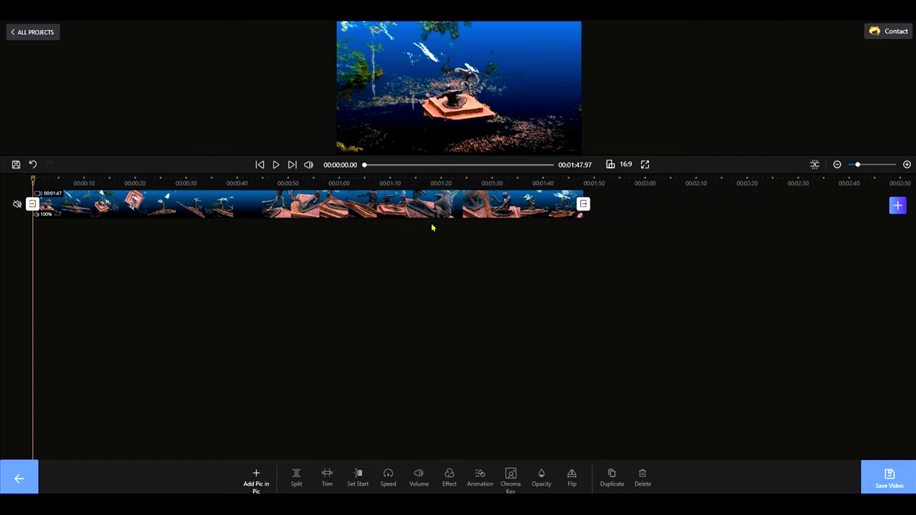
click(255, 480)
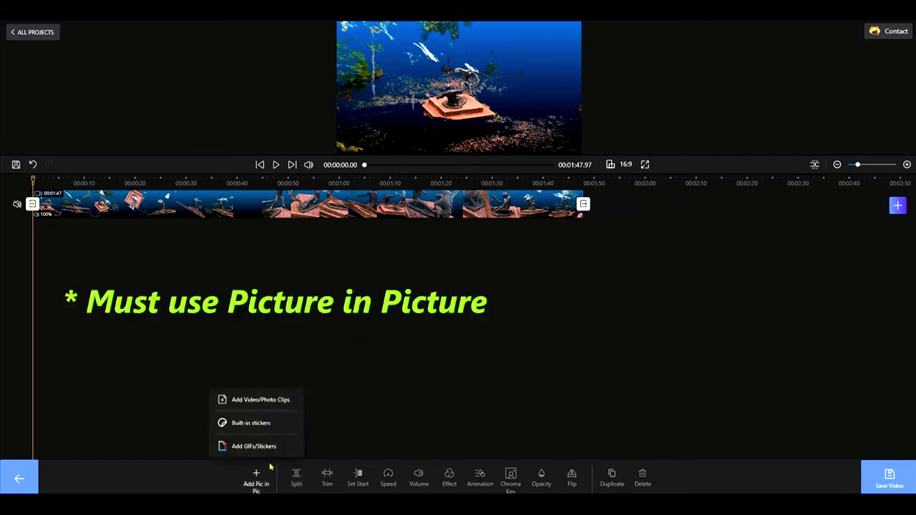
Add the green-screen clip as an overlay and move it lower, right of centre
click(275, 407)
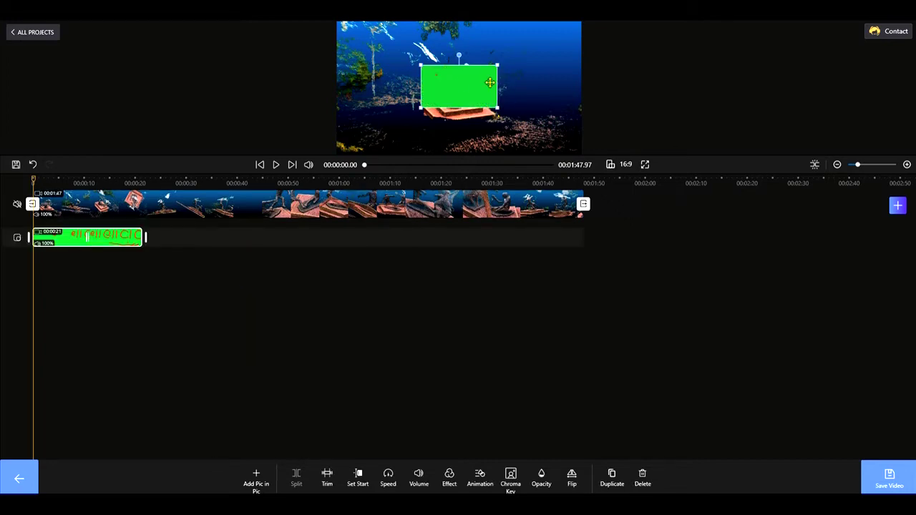
drag(459, 84, 537, 77)
click(128, 208)
click(111, 242)
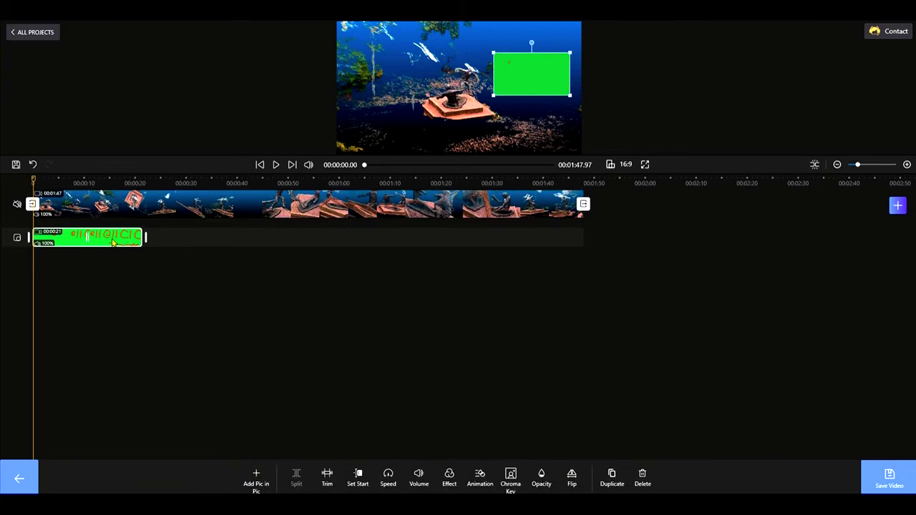
drag(536, 84, 529, 122)
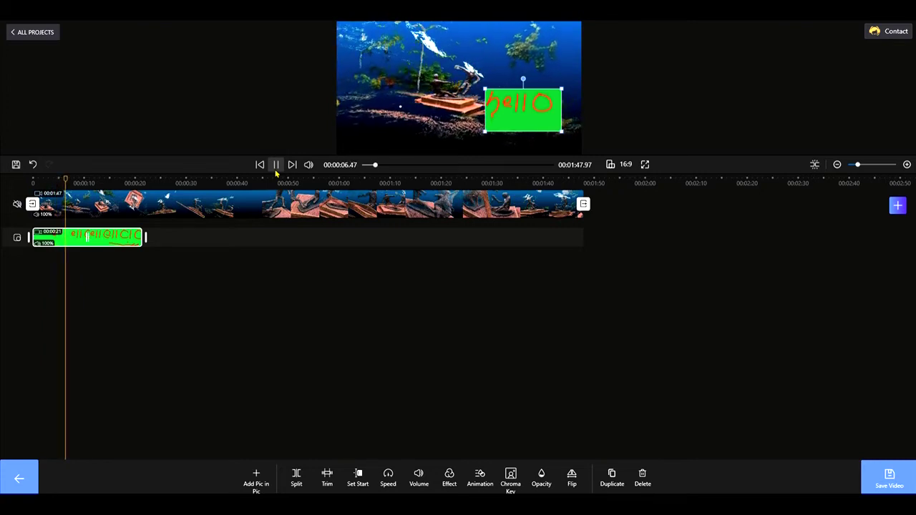
Test overlay positions during playback, leave it at the lower right, and rewind to 0
click(275, 171)
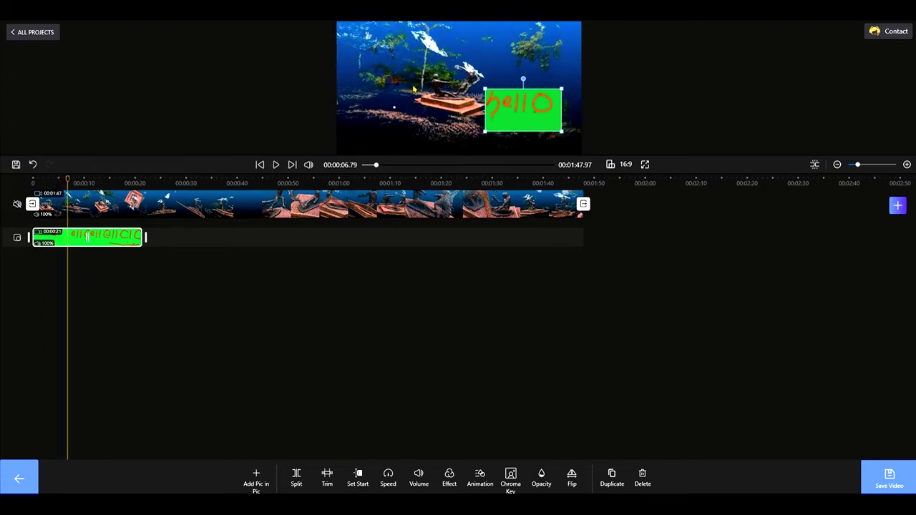
drag(528, 111, 423, 115)
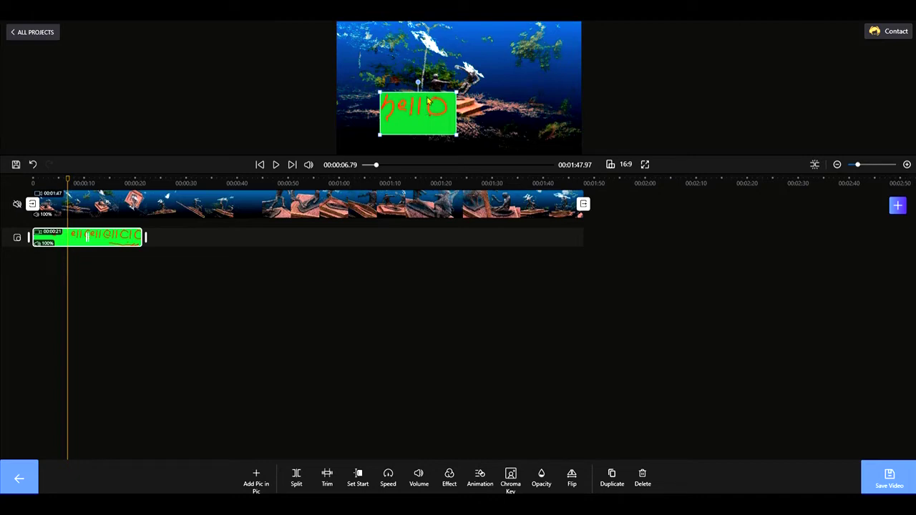
drag(420, 116, 532, 124)
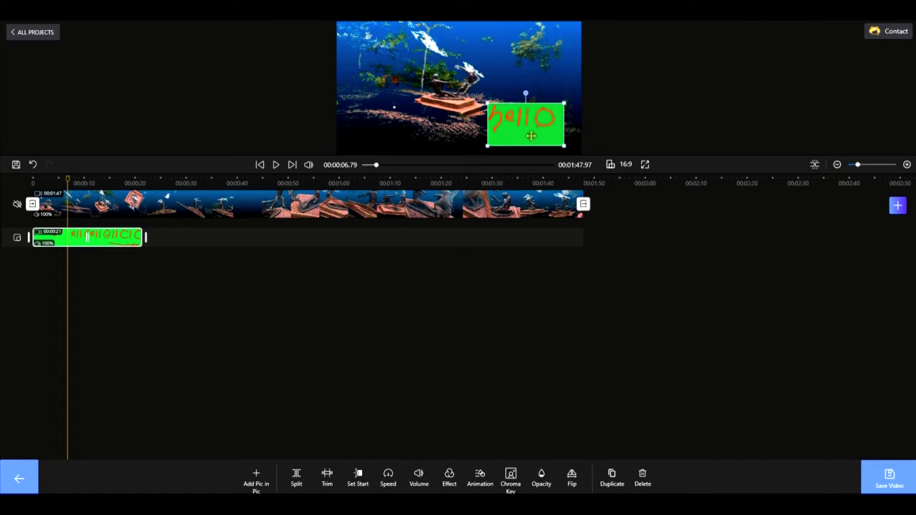
click(277, 166)
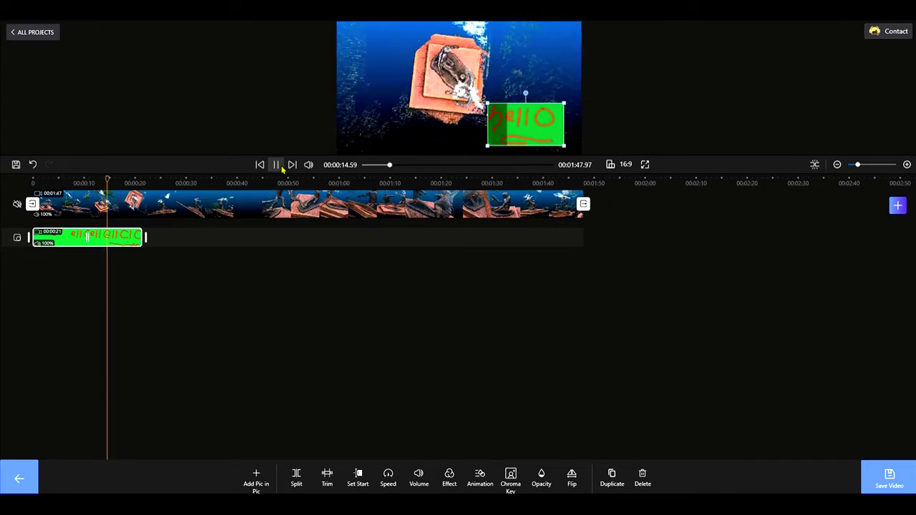
click(282, 168)
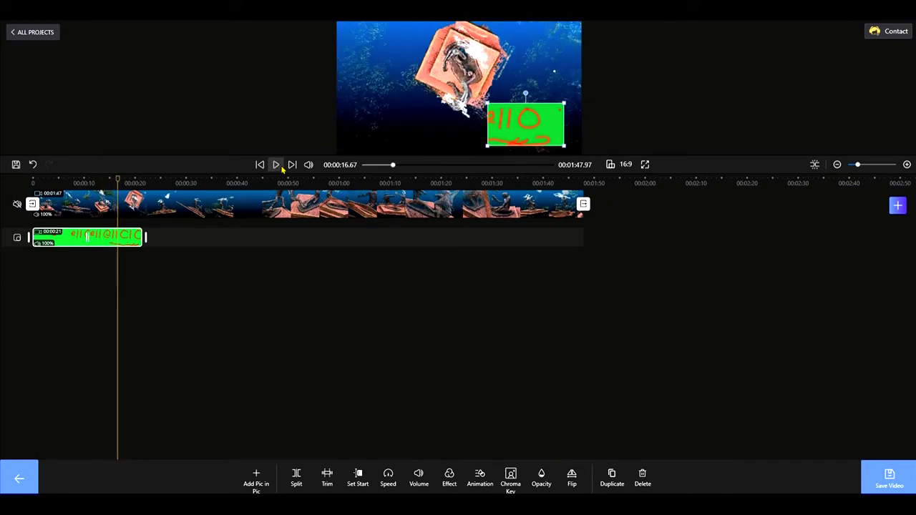
drag(513, 125, 460, 115)
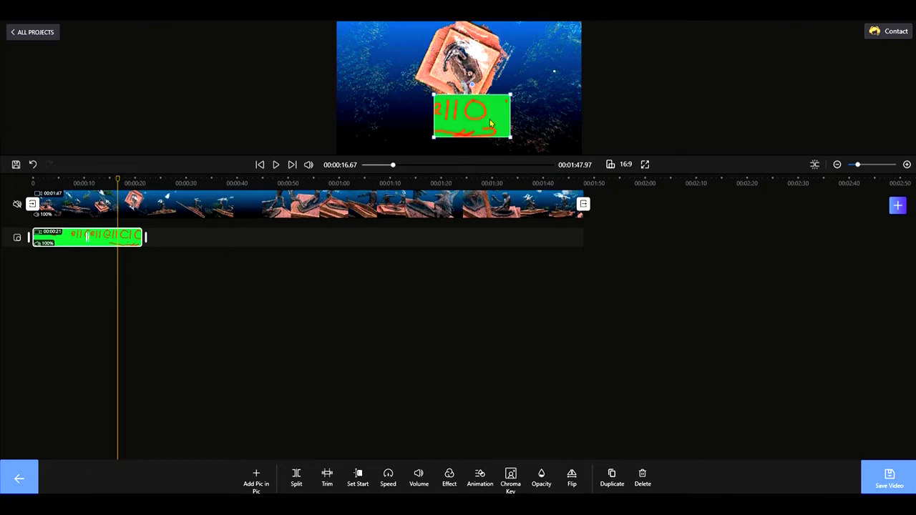
drag(490, 124, 554, 130)
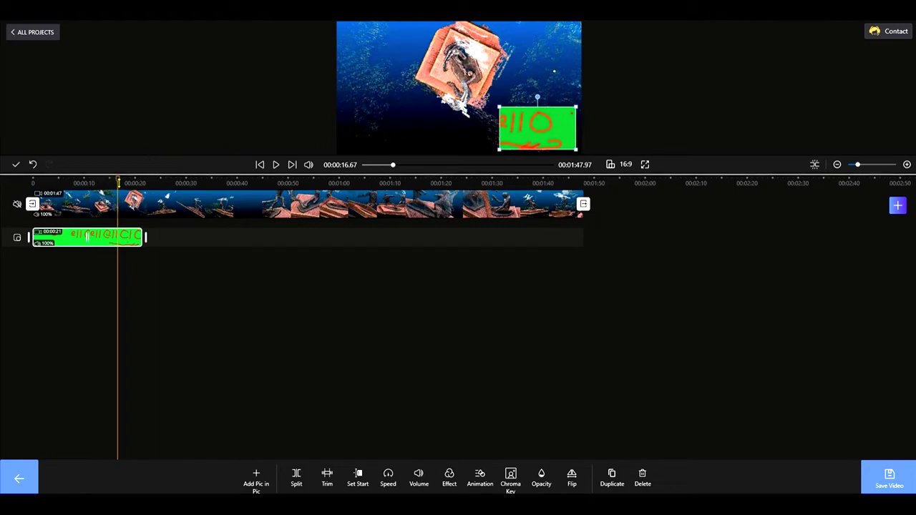
drag(117, 179, 29, 181)
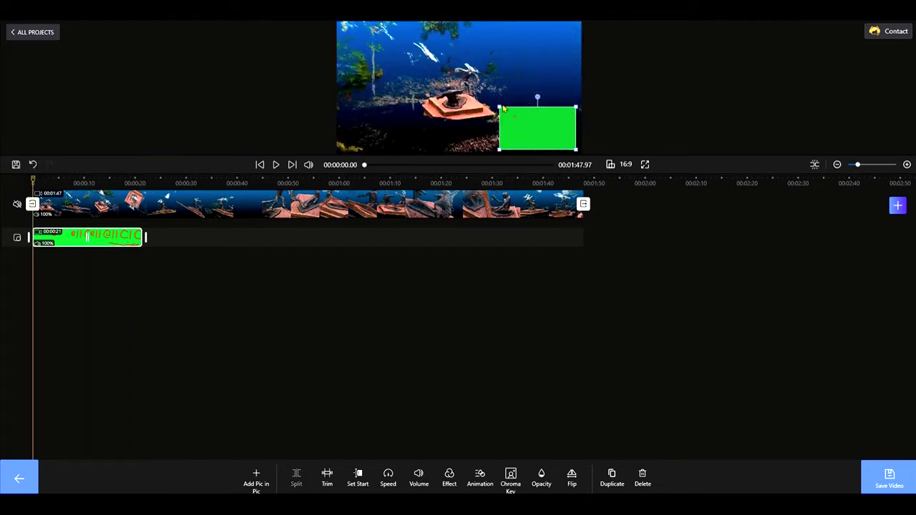
Scale the hello overlay up to about 991×557 so it fills the statue frame
mouse_move(528, 123)
mouse_down()
mouse_move(445, 110)
mouse_move(541, 124)
mouse_up()
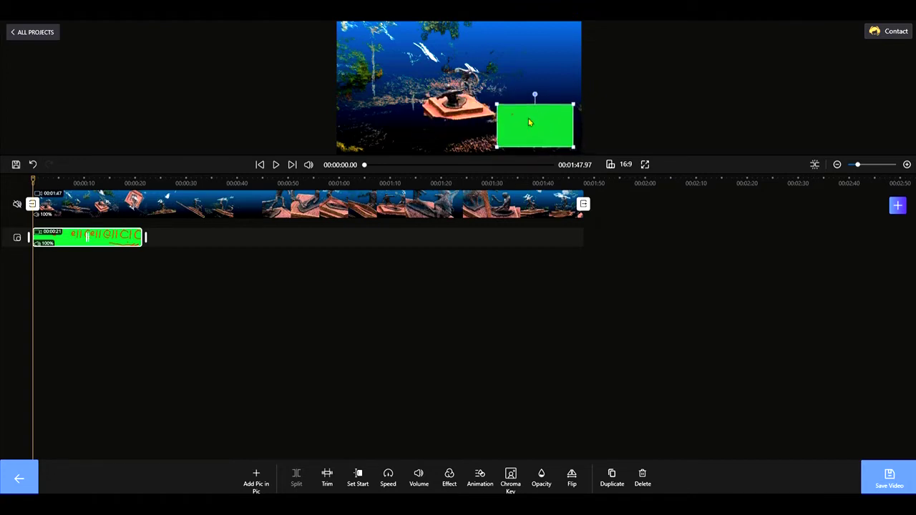
drag(496, 105, 373, 57)
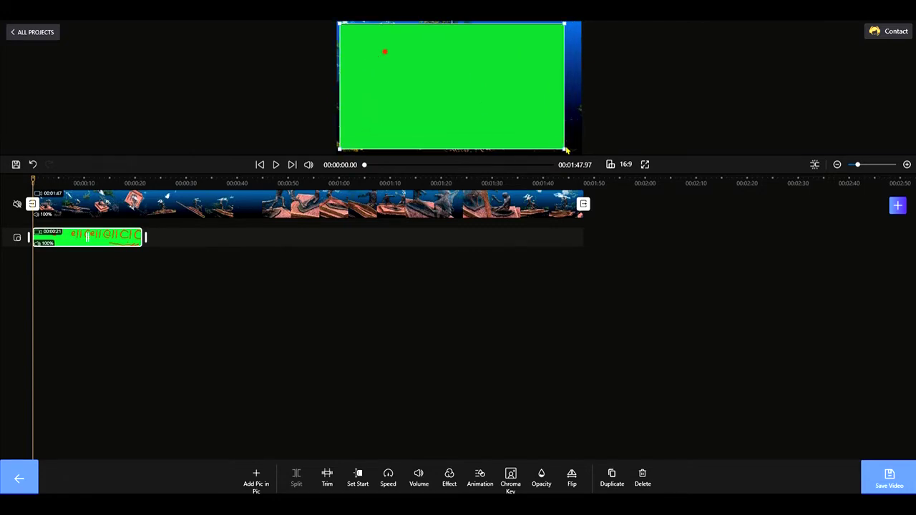
drag(565, 148, 570, 153)
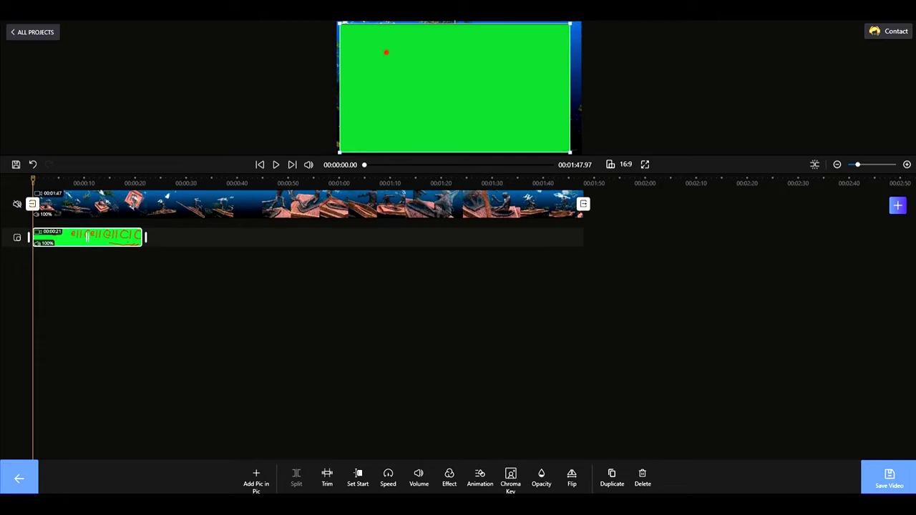
drag(569, 23, 583, 28)
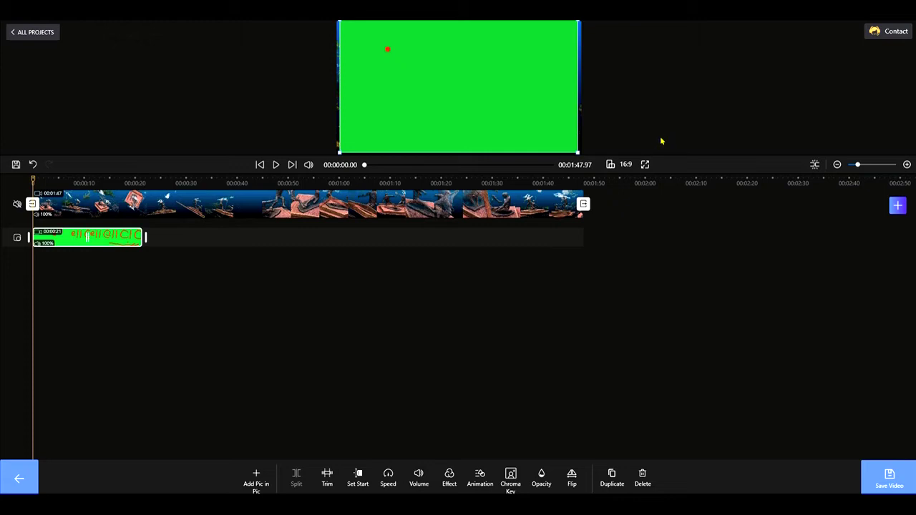
Play the first ten seconds to watch the hello doodle being drawn
click(276, 164)
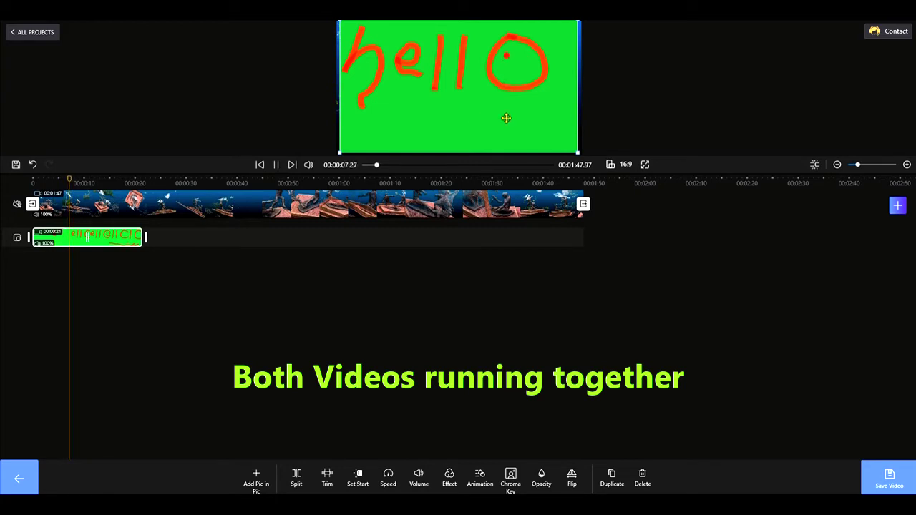
click(275, 165)
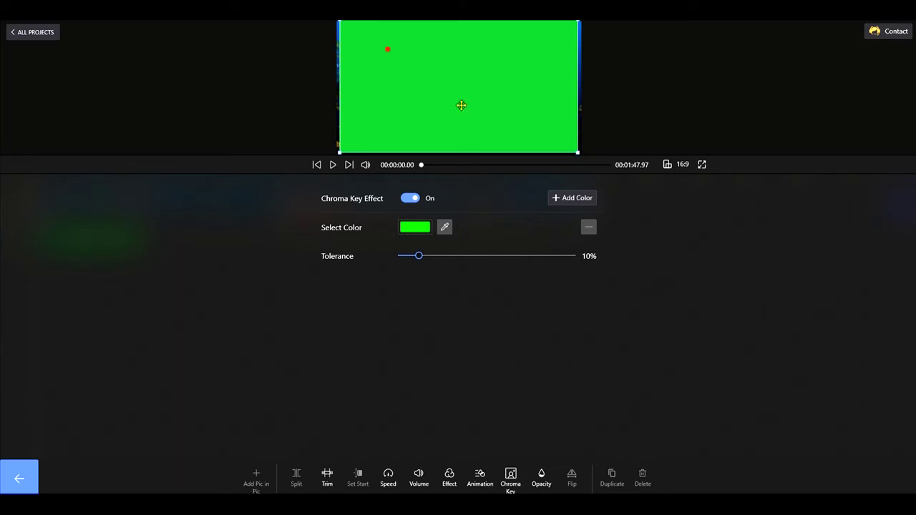
Sample the overlay's green with the eyedropper as key colour and set tolerance to 9%
click(445, 227)
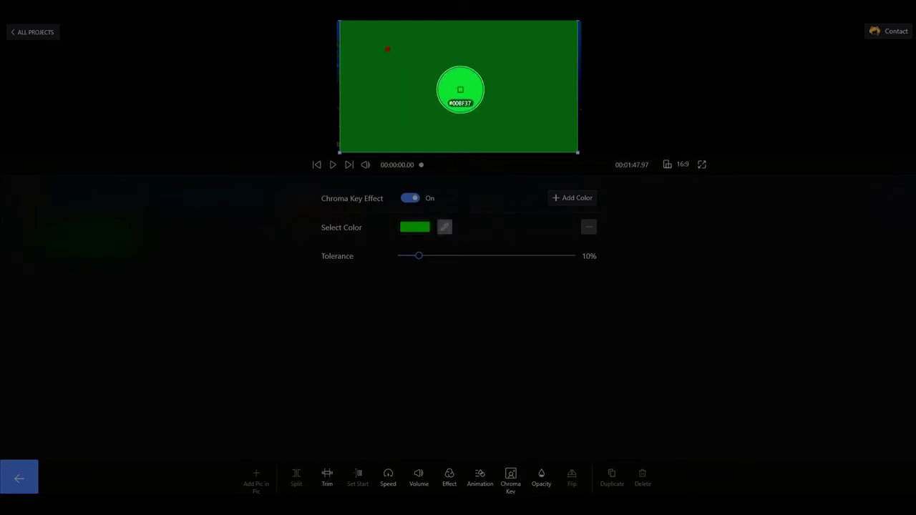
click(420, 116)
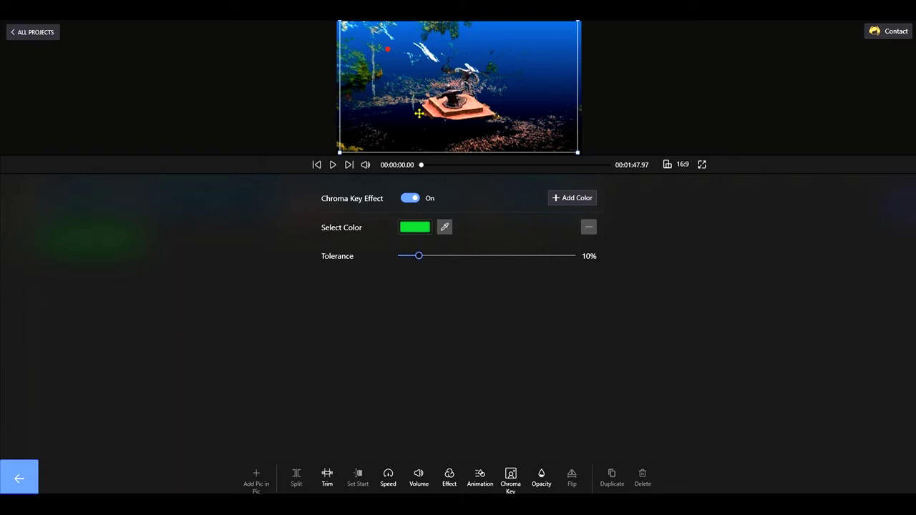
click(586, 203)
click(588, 285)
mouse_move(419, 258)
mouse_down()
mouse_move(576, 262)
mouse_move(414, 259)
mouse_up()
Reselect the overlay clip, verify its chroma key settings, then play the composite
click(19, 481)
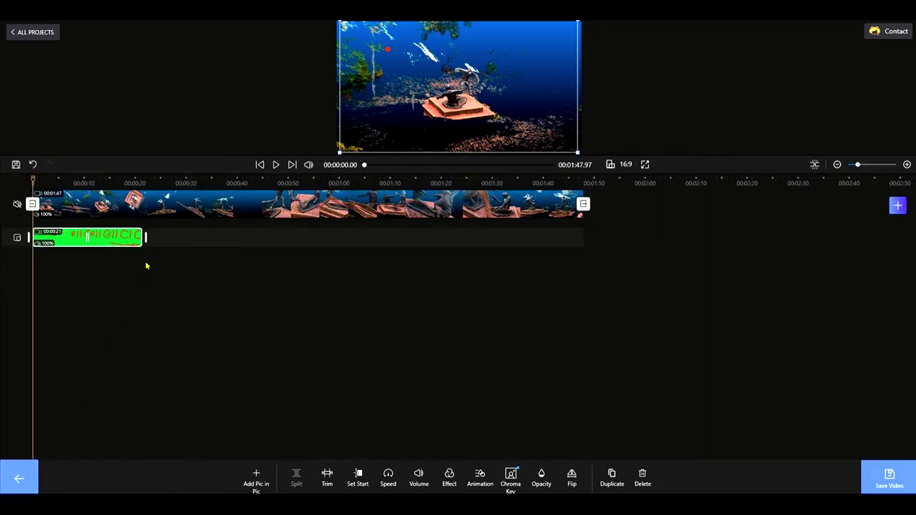
click(19, 481)
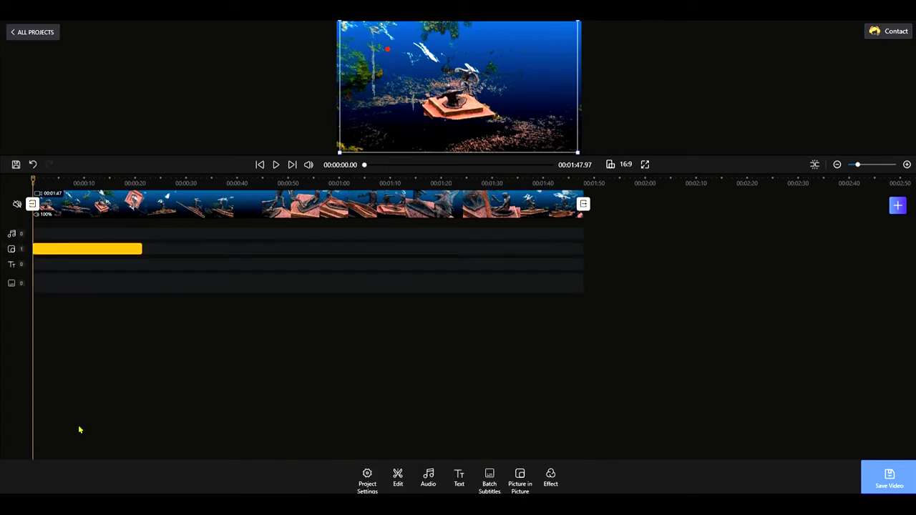
click(98, 251)
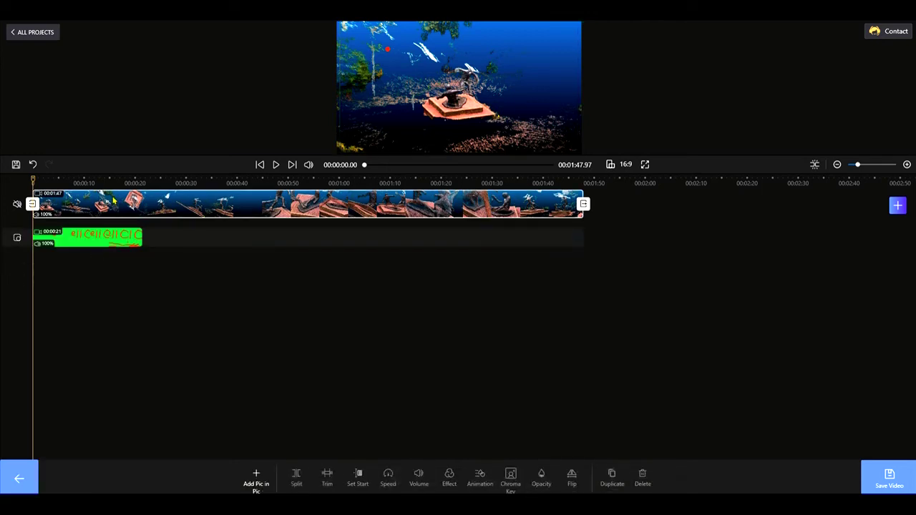
click(113, 202)
click(103, 245)
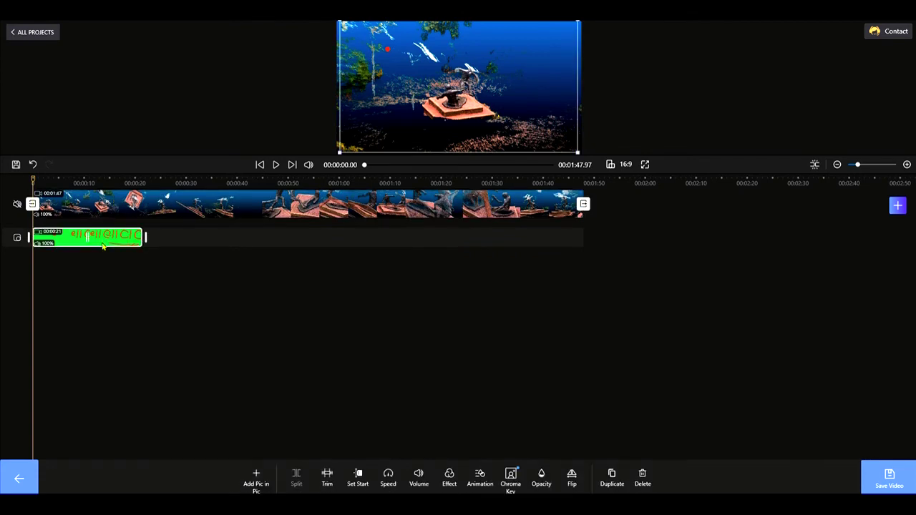
click(521, 485)
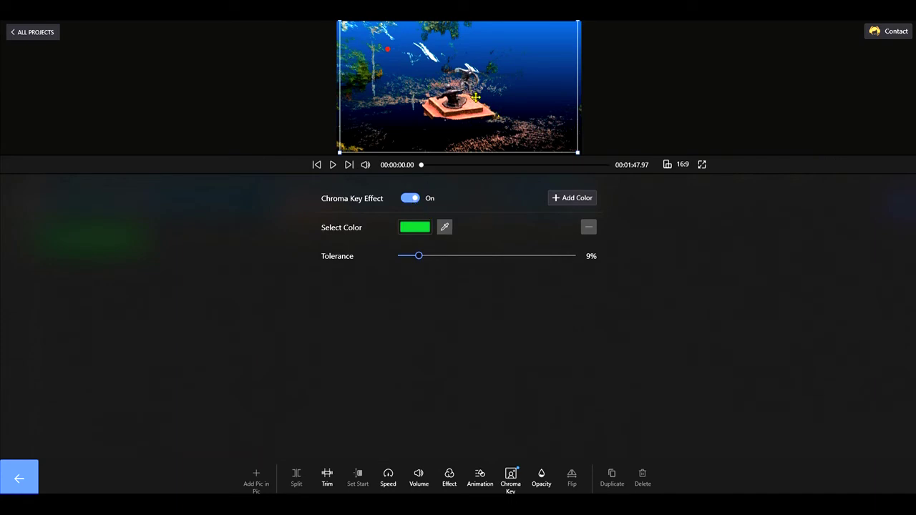
click(20, 478)
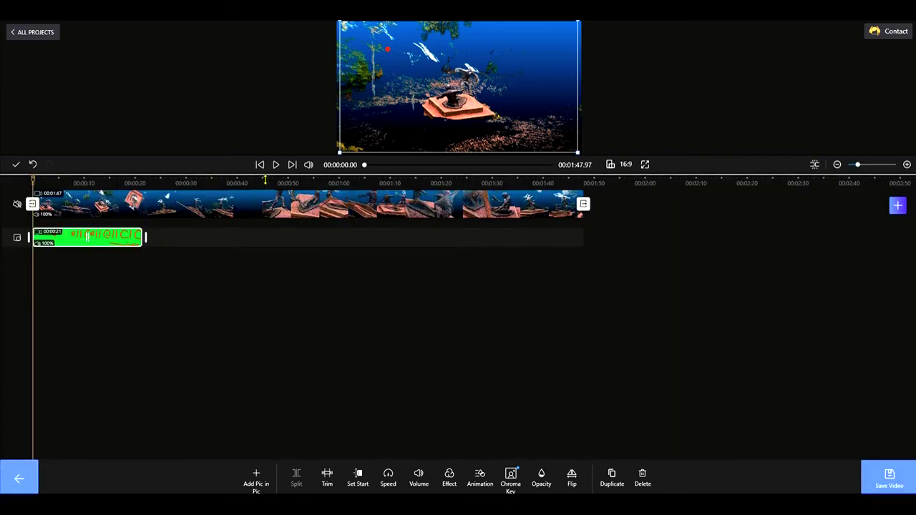
click(275, 165)
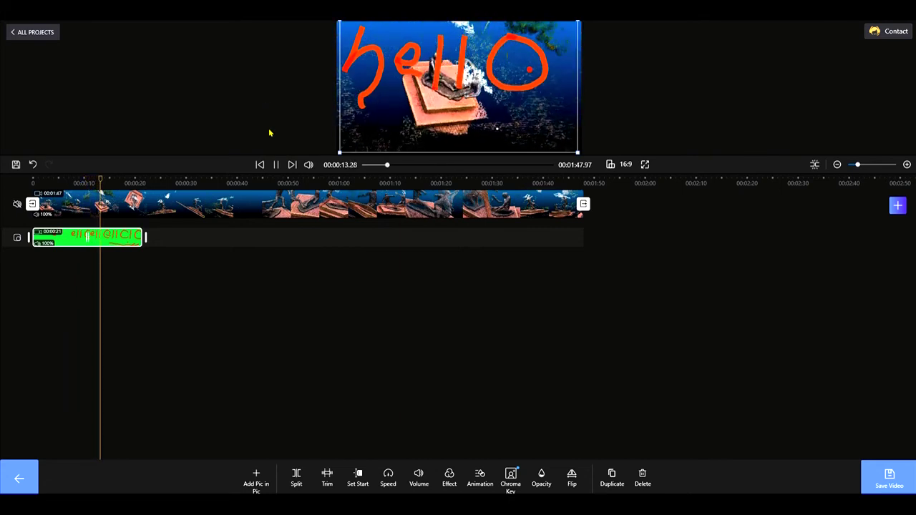
Pause, rewind to near the start, and replay the keyed composite
click(277, 164)
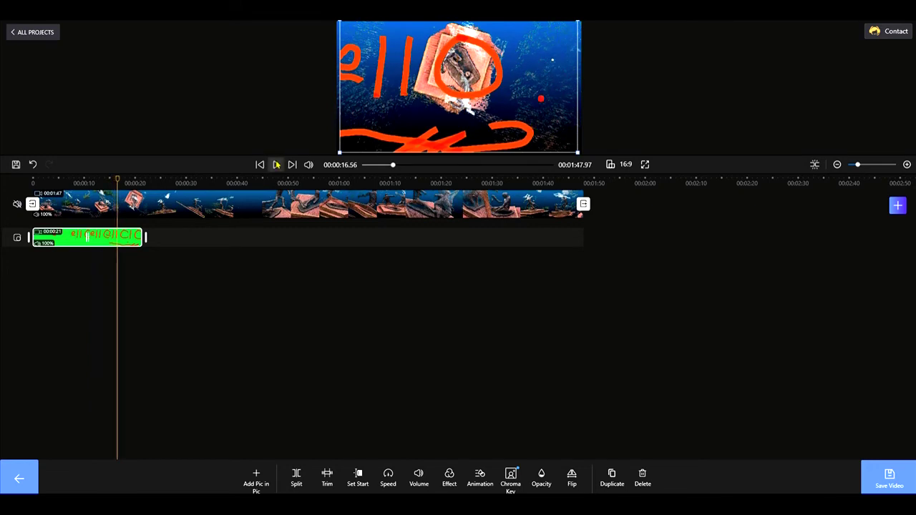
drag(117, 179, 33, 181)
click(276, 165)
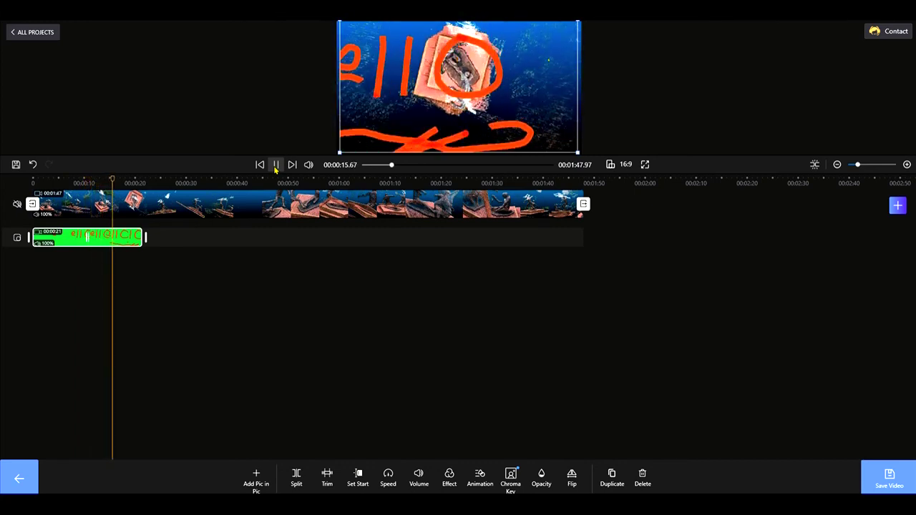
key(ctrl+s)
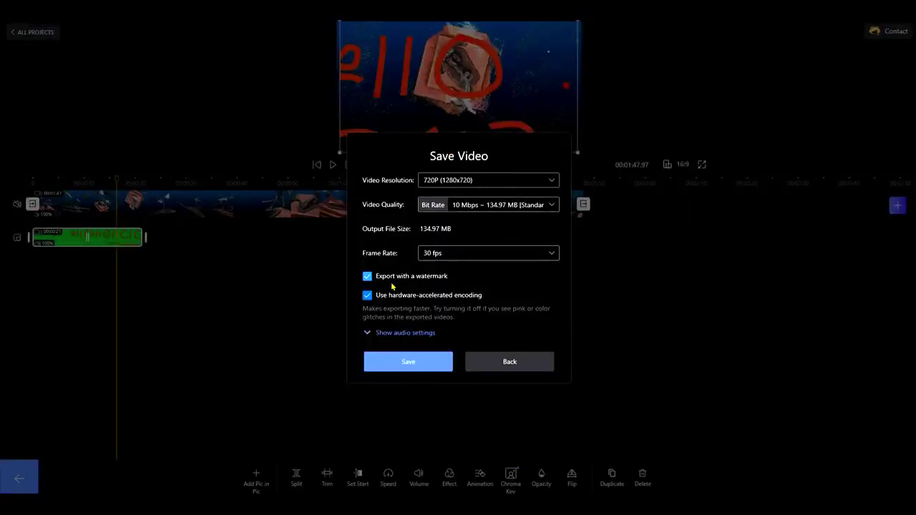
click(367, 277)
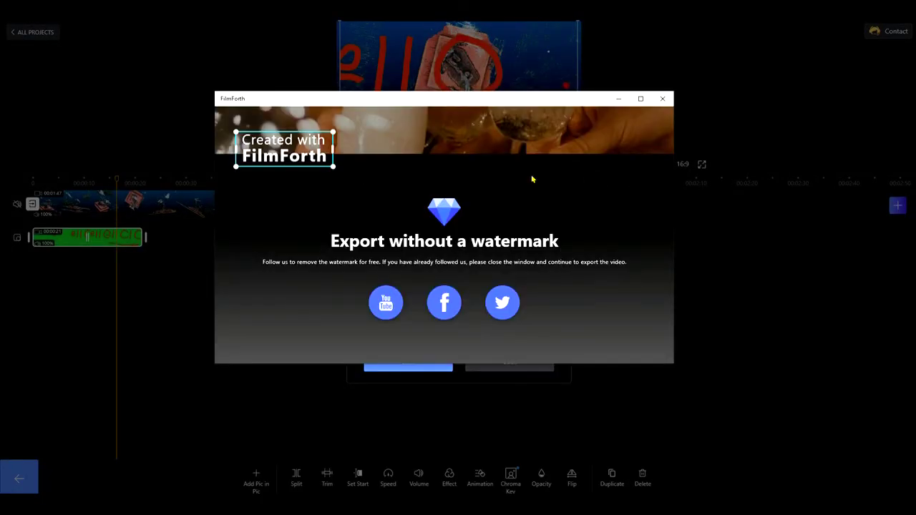
click(663, 99)
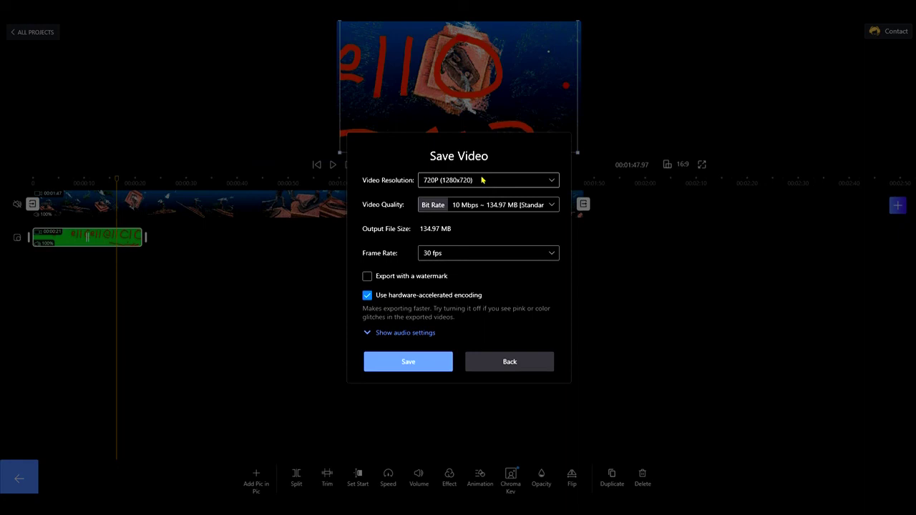
click(502, 368)
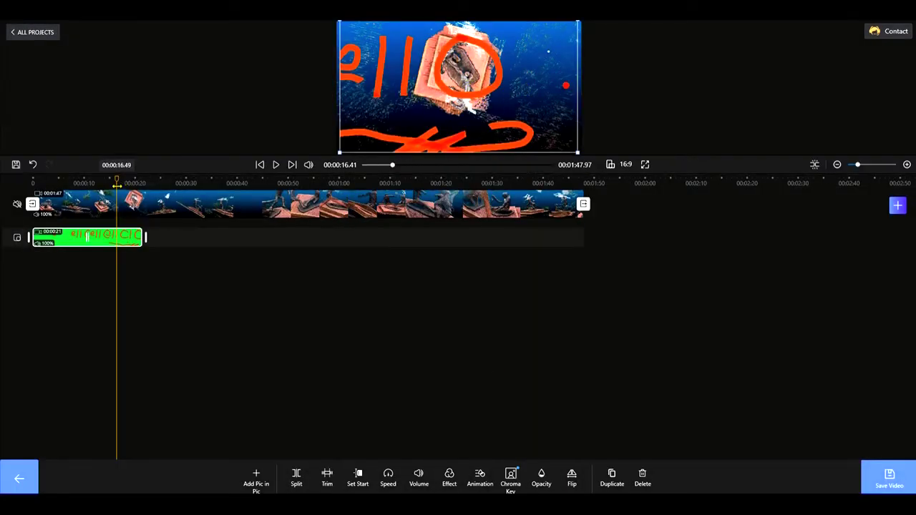
Review the composite from about two to nineteen seconds, then rewind and resume playback
drag(124, 184, 43, 183)
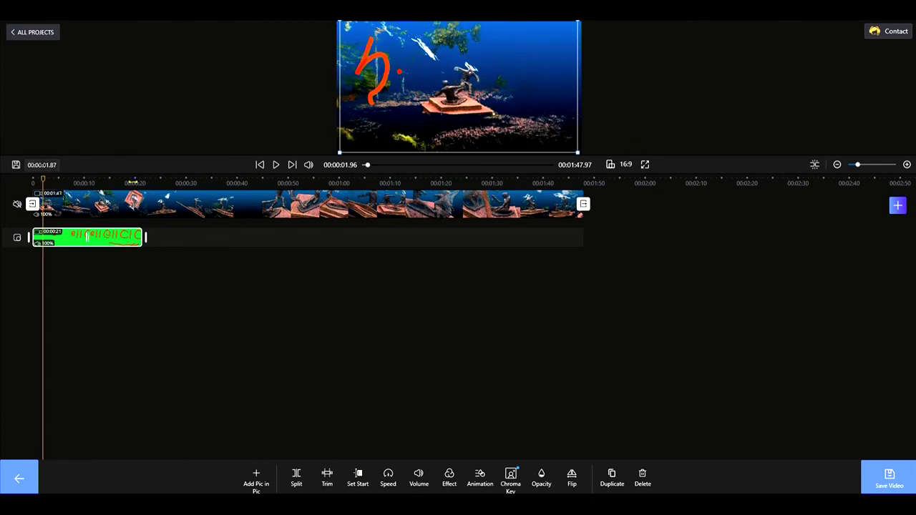
click(274, 167)
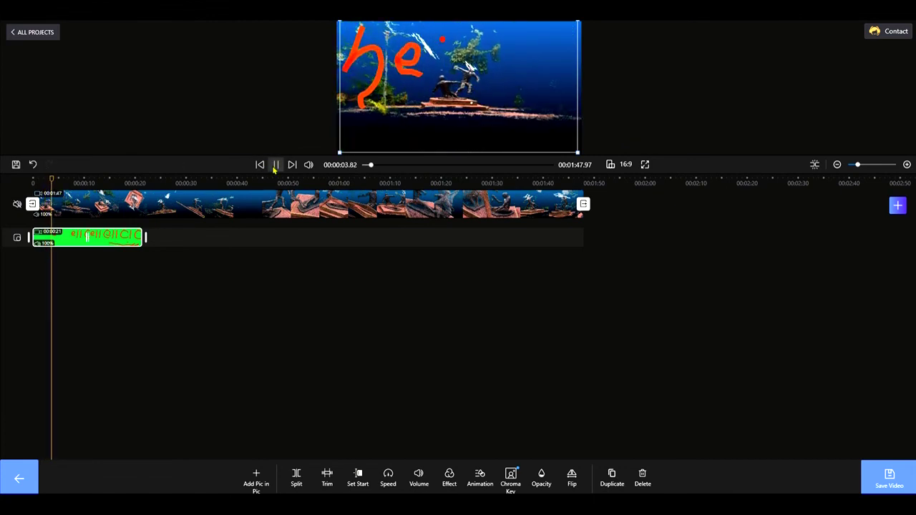
click(417, 135)
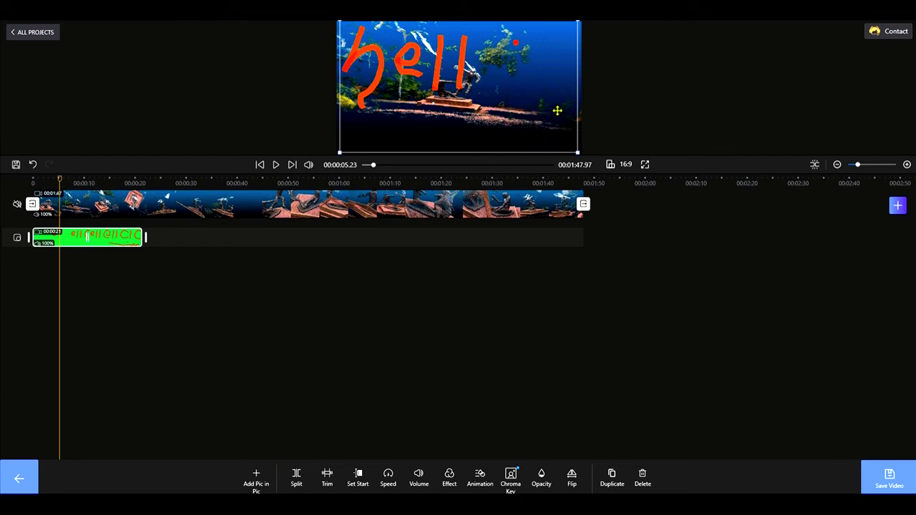
click(277, 166)
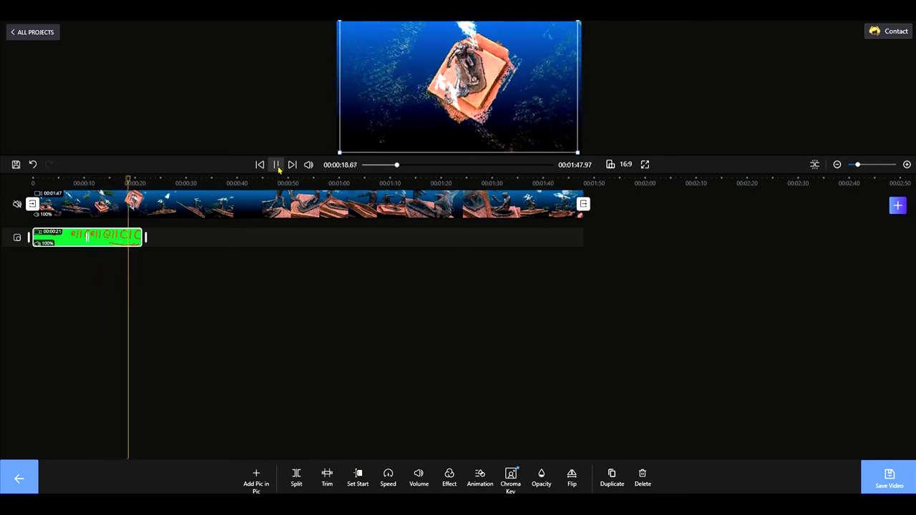
click(277, 165)
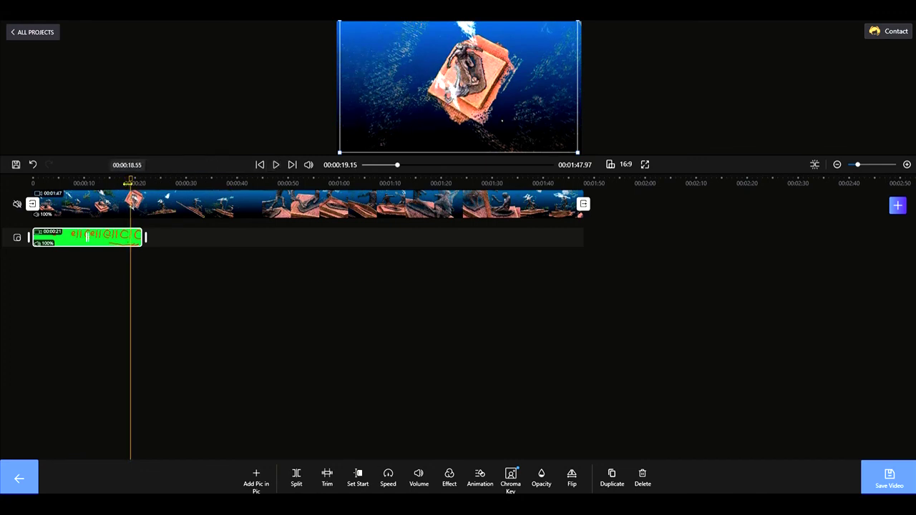
drag(130, 181, 68, 189)
click(276, 165)
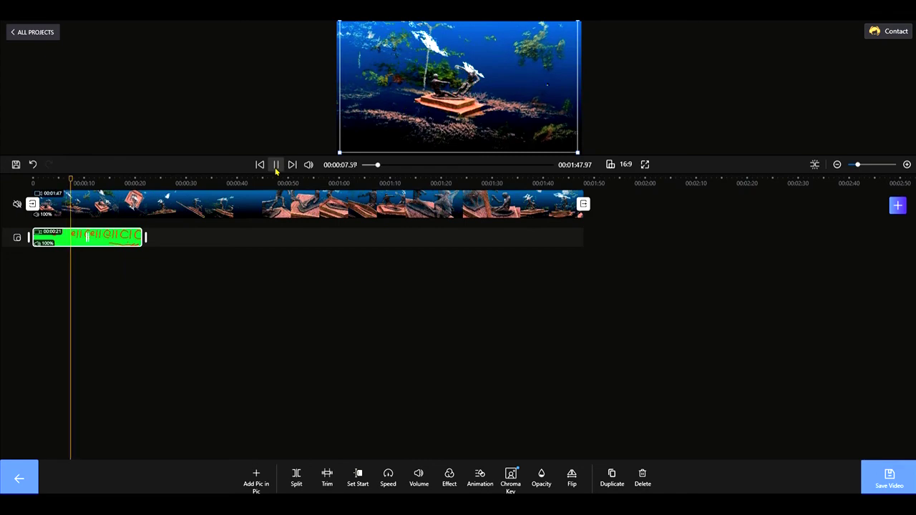